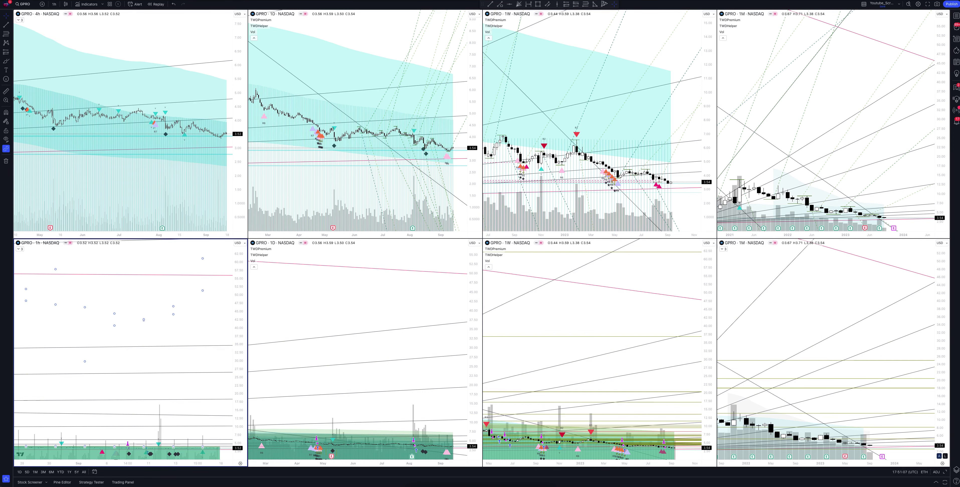
# Step: Maximize the monthly GPRO chart, toggle back to the grid, and enlarge it again
pyautogui.click(831, 124)
pyautogui.hotkey('alt', 'Return')
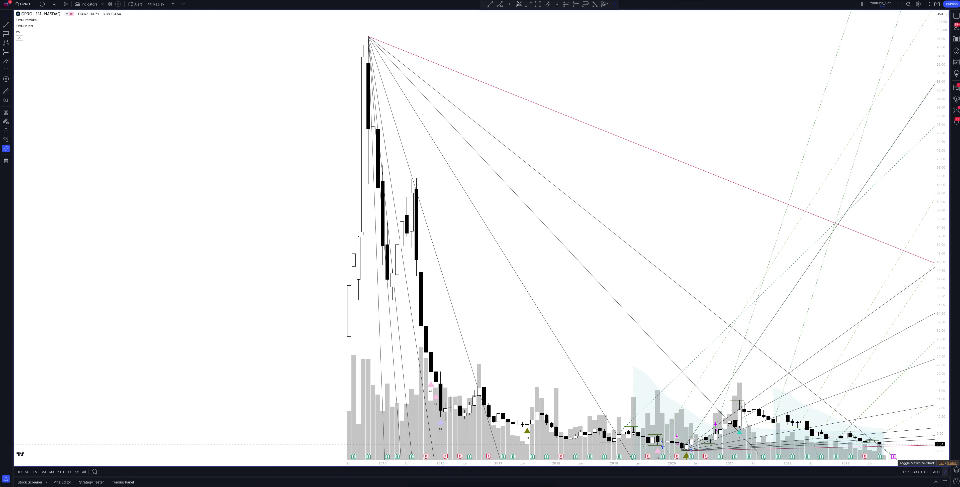
pyautogui.click(946, 472)
pyautogui.click(946, 472)
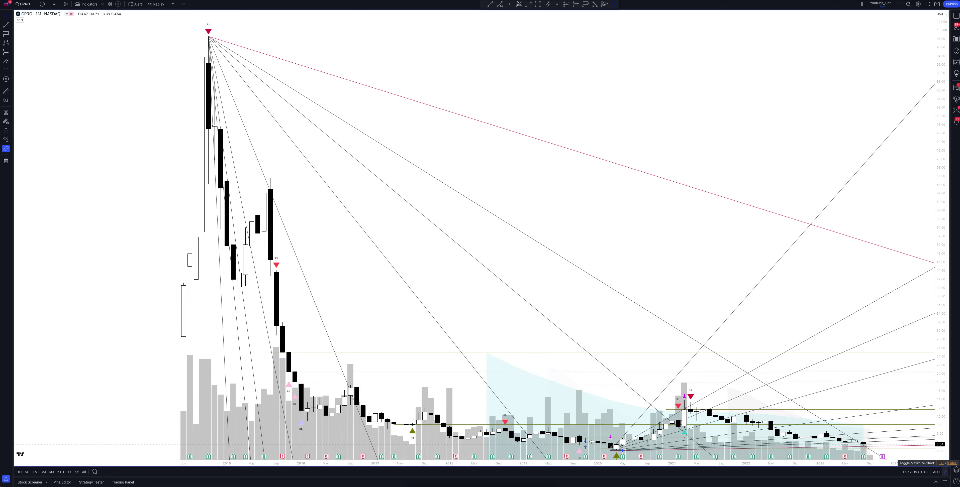
pyautogui.click(945, 472)
# Step: Maximize the weekly and lower weekly charts in turn, returning to the grid after each
pyautogui.click(600, 224)
pyautogui.click(945, 472)
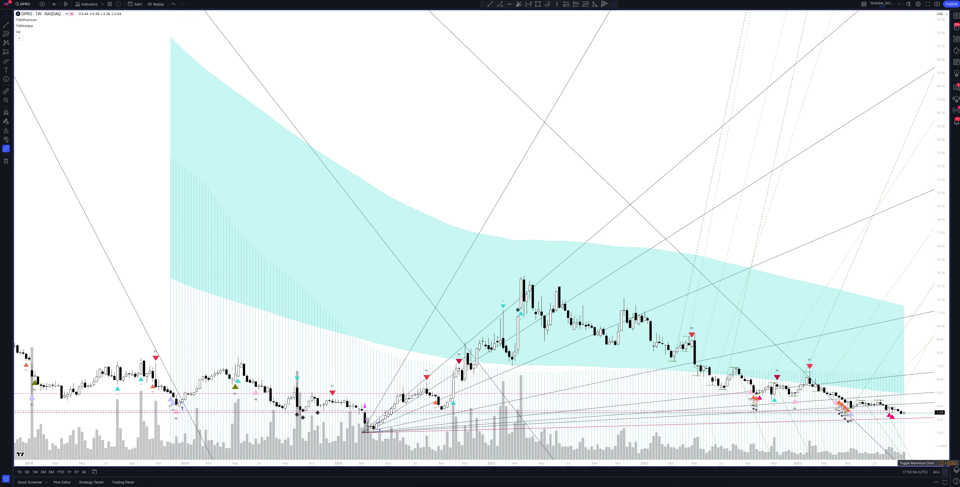
pyautogui.click(945, 472)
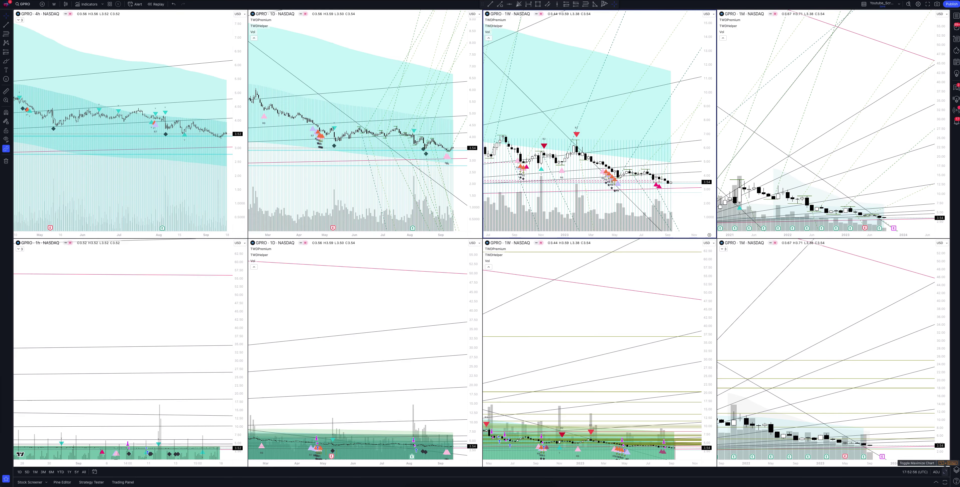
pyautogui.click(945, 472)
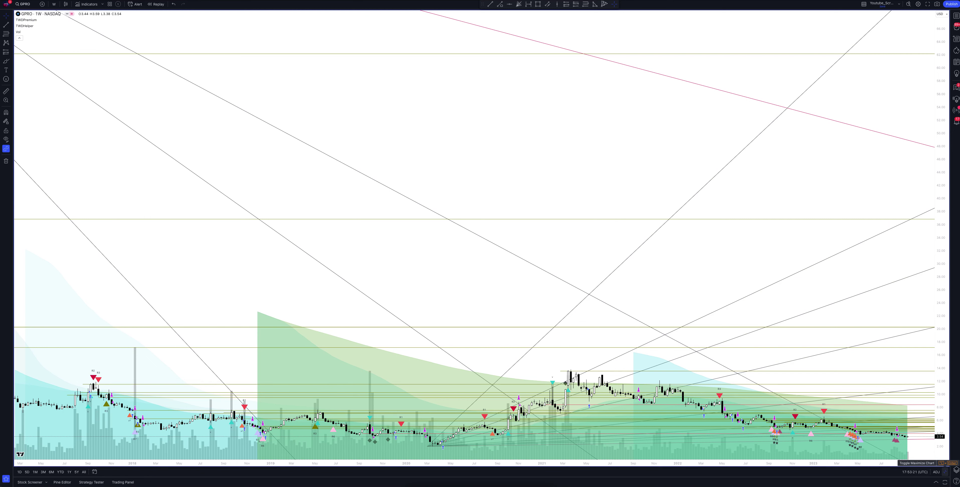
pyautogui.click(945, 463)
# Step: Maximize the lower daily chart to show its backtest with 29 closed trades
pyautogui.hotkey('alt', 'Return')
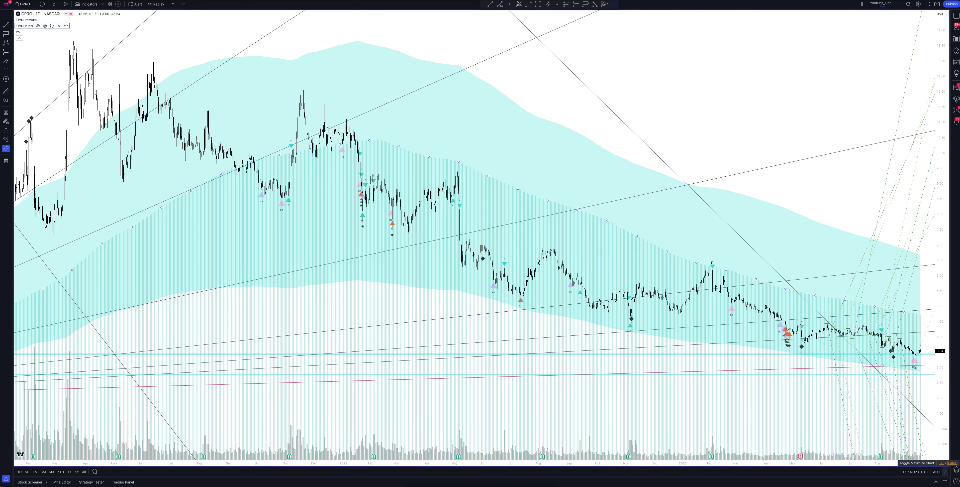
pyautogui.click(945, 472)
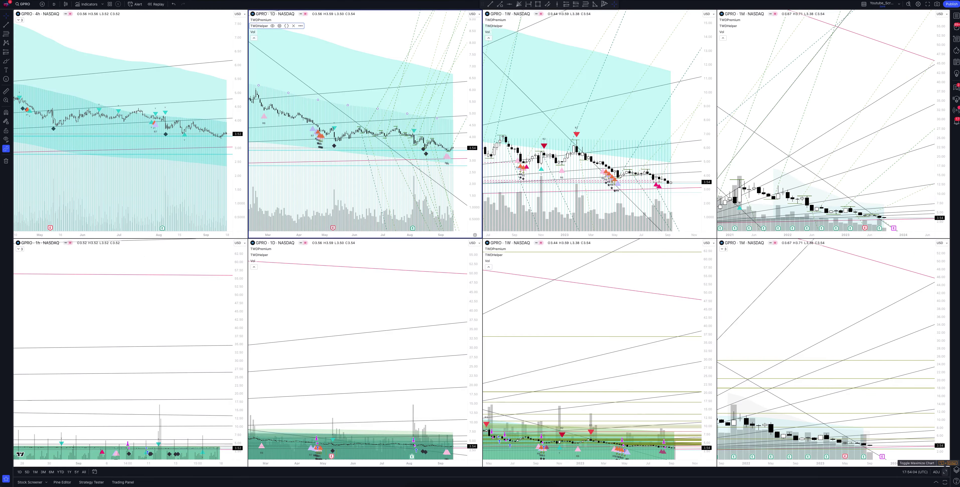
pyautogui.click(945, 472)
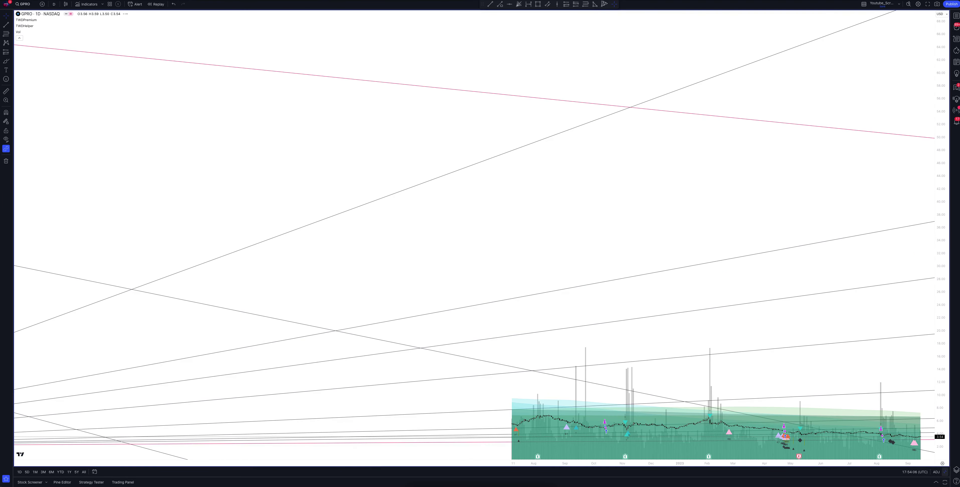
pyautogui.click(945, 472)
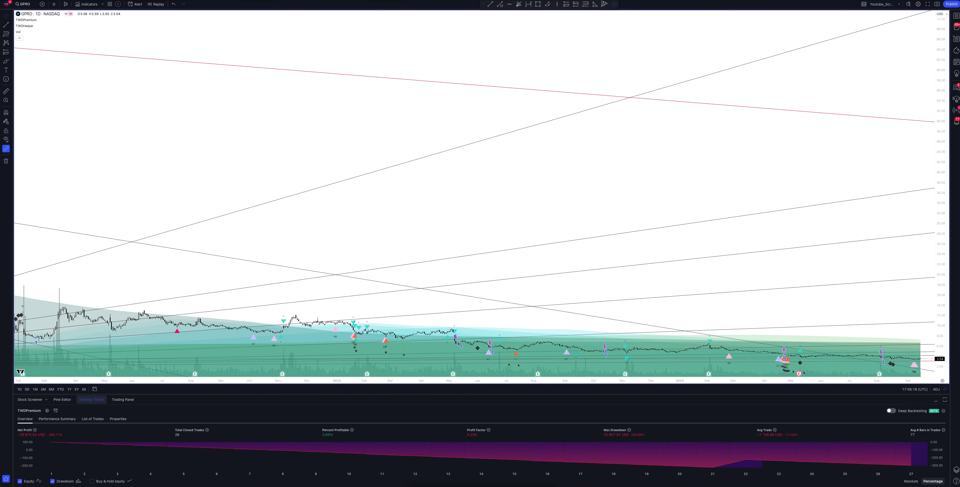
# Step: Maximize the 4h chart to review its 7 closed trades, then restore the eight-chart grid
pyautogui.hotkey('alt', 'Return')
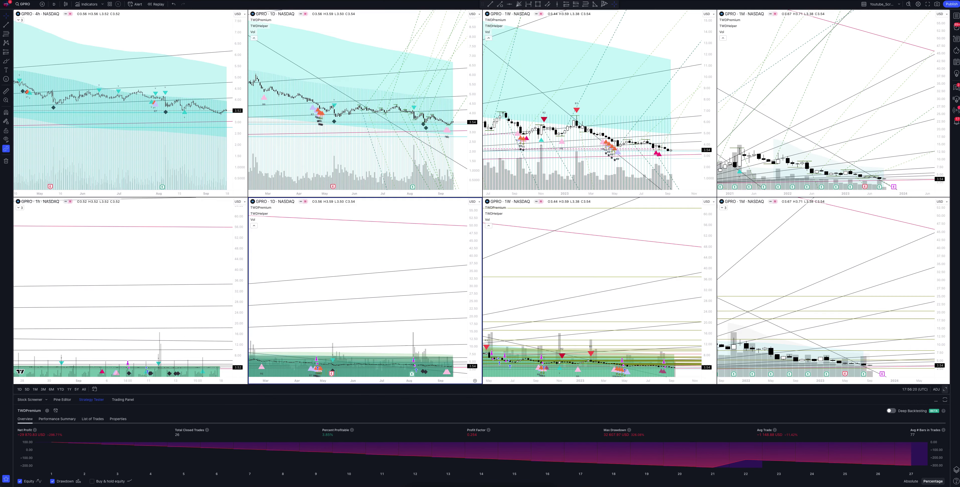
pyautogui.hotkey('alt', 'Return')
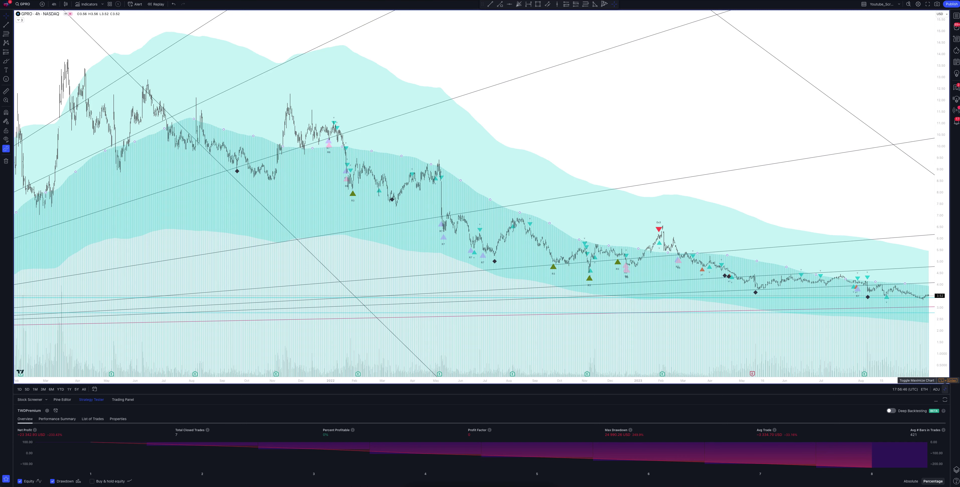
pyautogui.click(944, 380)
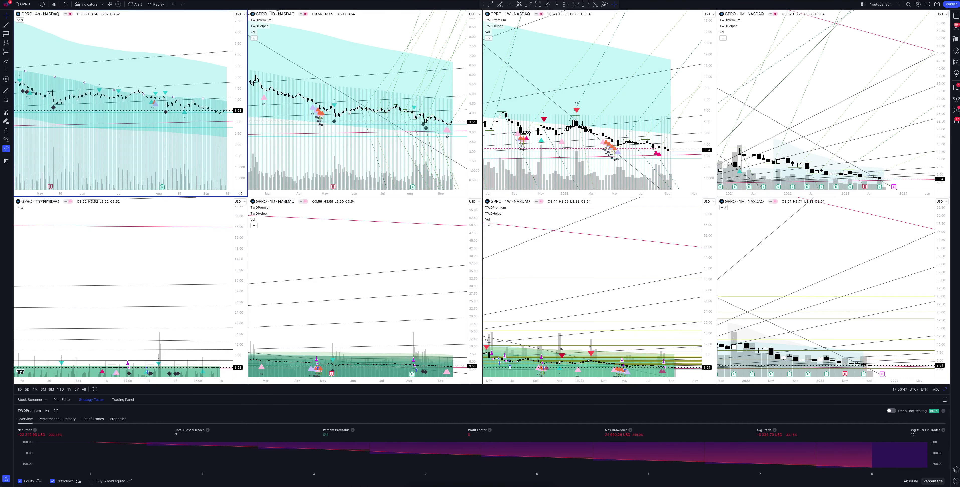
# Step: Maximize the 1h GPRO chart and keep it on 1 hour, showing 38 closed trades
pyautogui.click(123, 298)
pyautogui.hotkey('alt', 'Return')
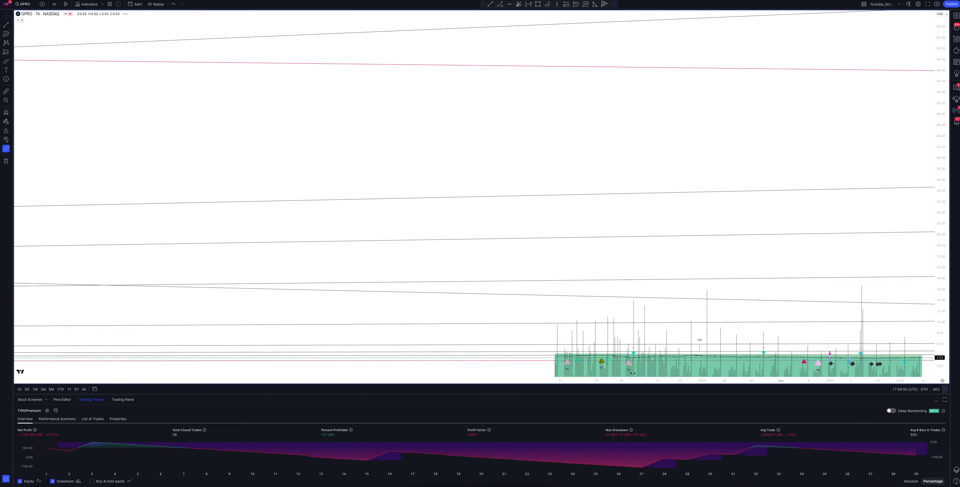
pyautogui.click(54, 4)
pyautogui.click(58, 129)
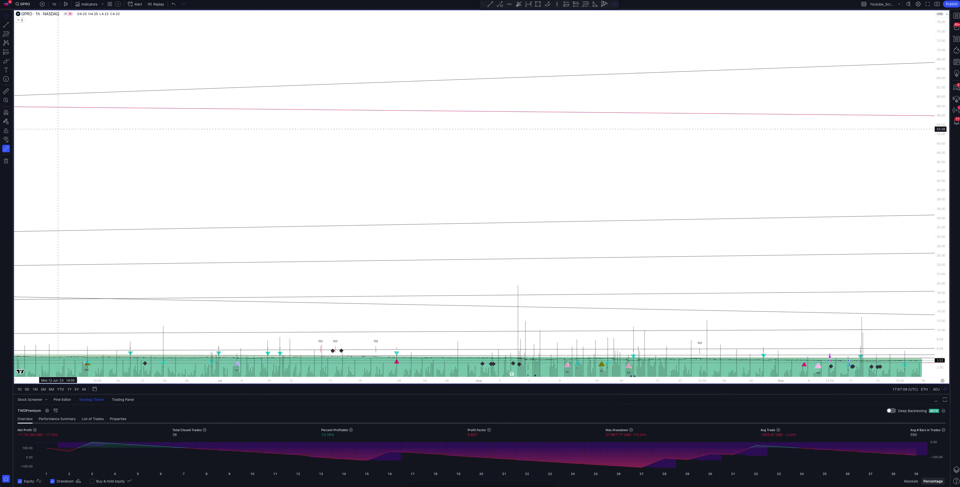
# Step: Set the chart interval to 2 hours, giving 33 closed trades at 15.15% profitable
pyautogui.click(54, 4)
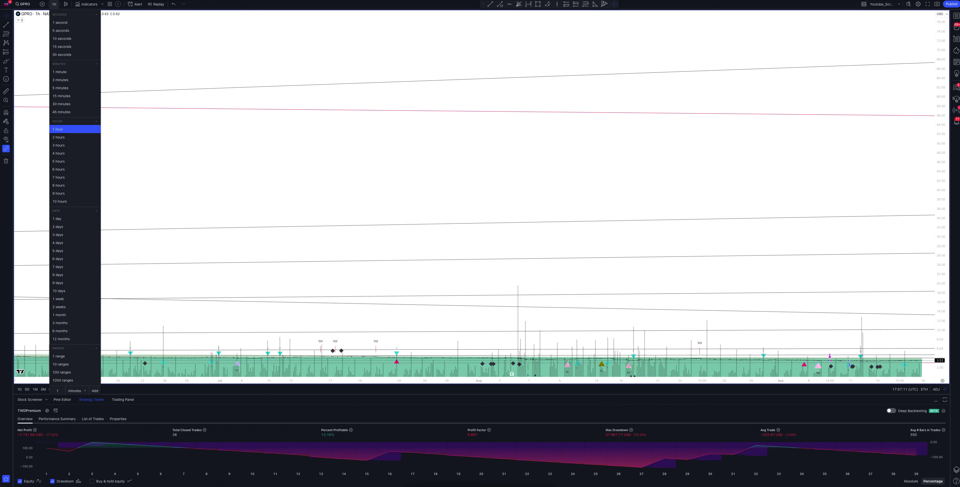
pyautogui.click(58, 138)
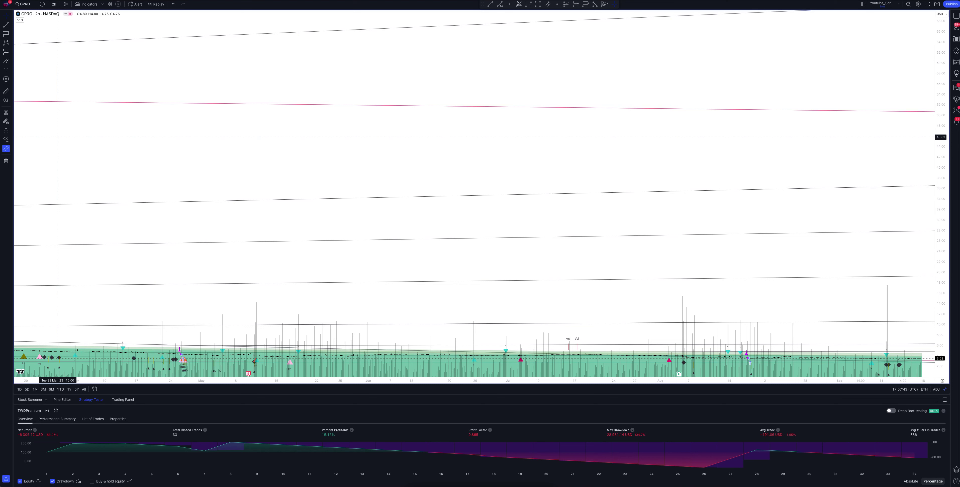
# Step: Set the chart interval to 3 hours, giving 34 closed trades at 11.76% profitable
pyautogui.click(54, 4)
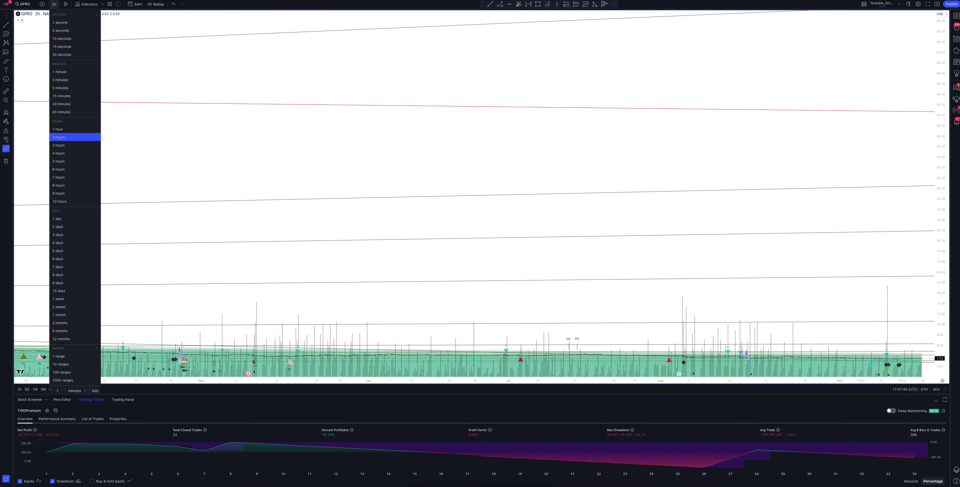
pyautogui.click(58, 145)
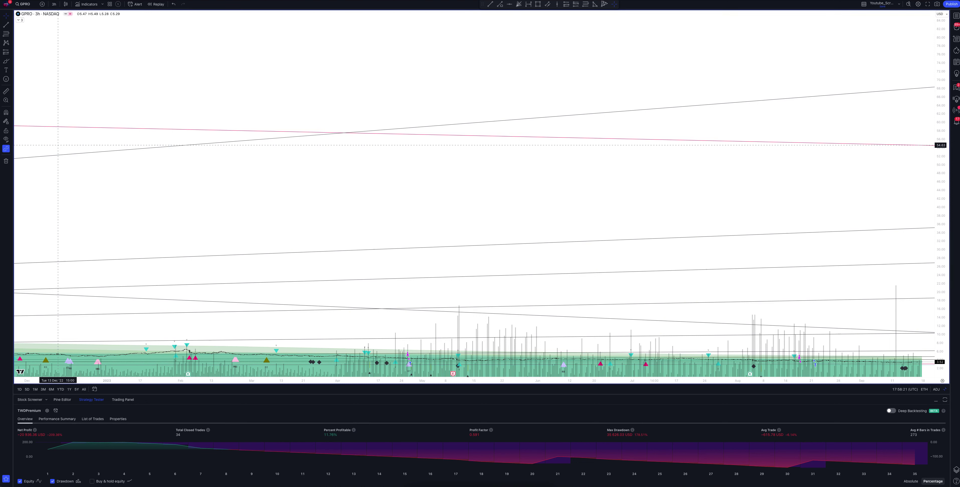
# Step: Set the chart interval to 4 hours, giving 37 closed trades at 13.51% profitable
pyautogui.click(53, 4)
pyautogui.click(58, 153)
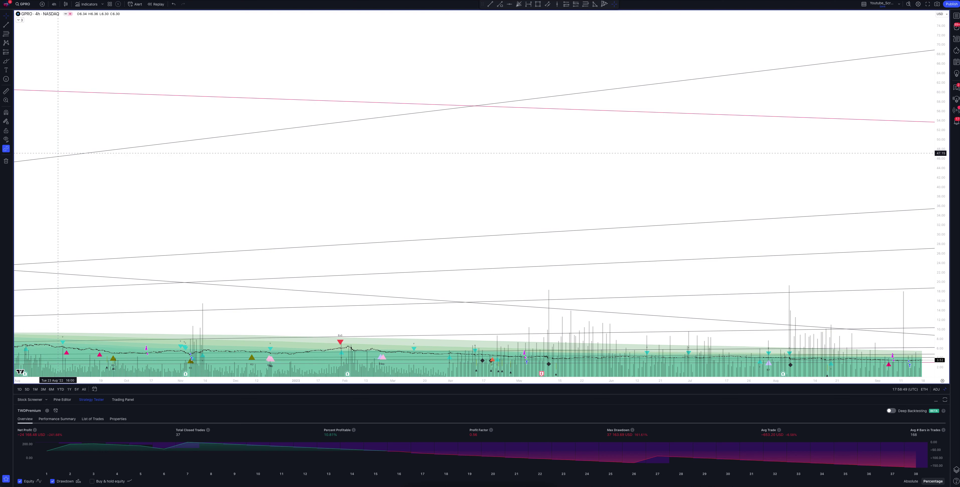
# Step: Set the chart interval to 5 hours, giving 33 closed trades at 15.15% profitable
pyautogui.click(54, 4)
pyautogui.click(58, 161)
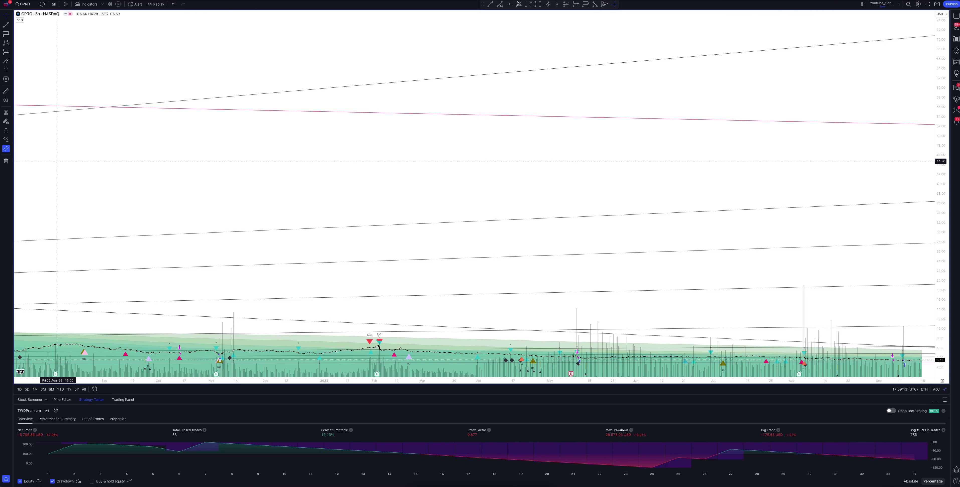
# Step: Set the chart interval to 6 hours so the backtest recalculates
pyautogui.click(54, 4)
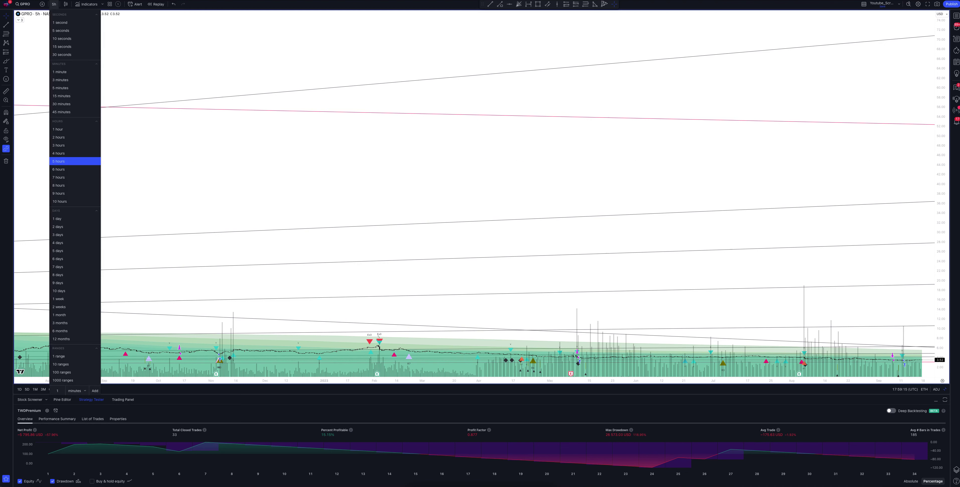
pyautogui.click(58, 170)
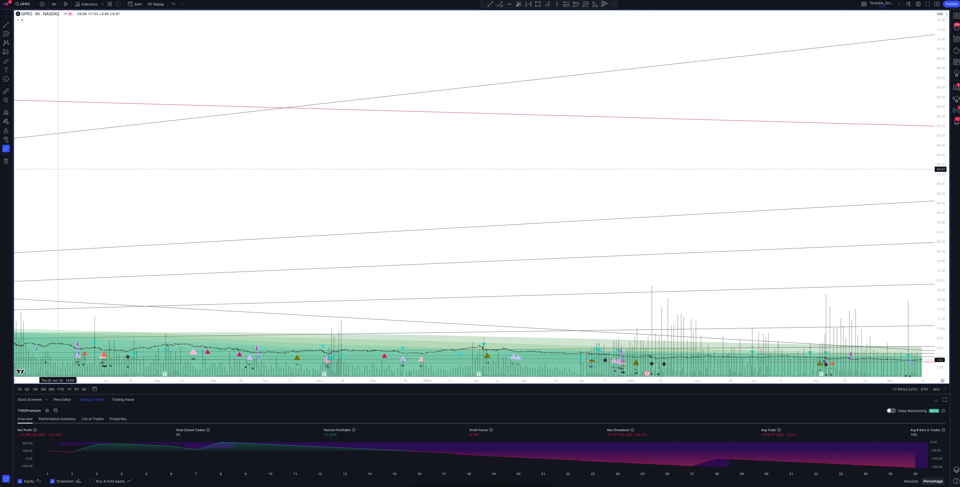
# Step: Set the chart interval to 7 hours, giving 35 closed trades at 11.43% profitable
pyautogui.click(54, 4)
pyautogui.click(59, 178)
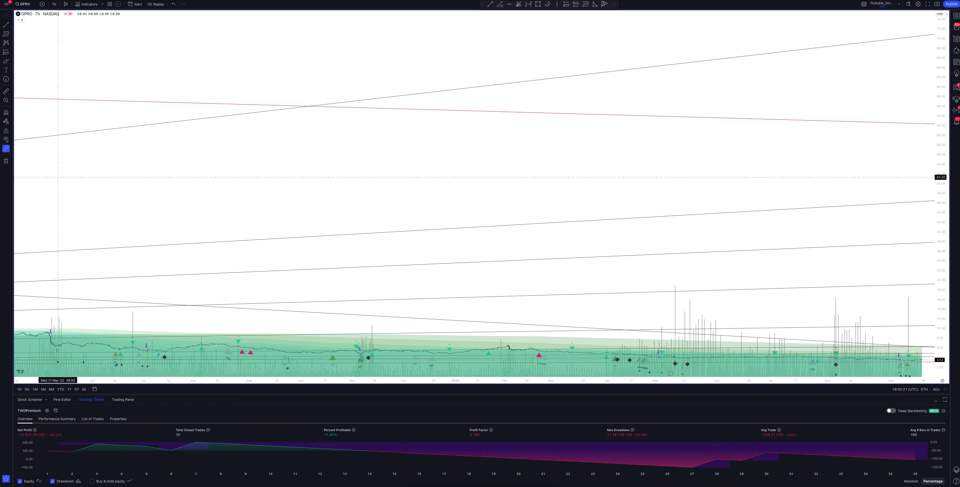
# Step: Open the timeframe list to choose the 8-hour interval
pyautogui.click(54, 4)
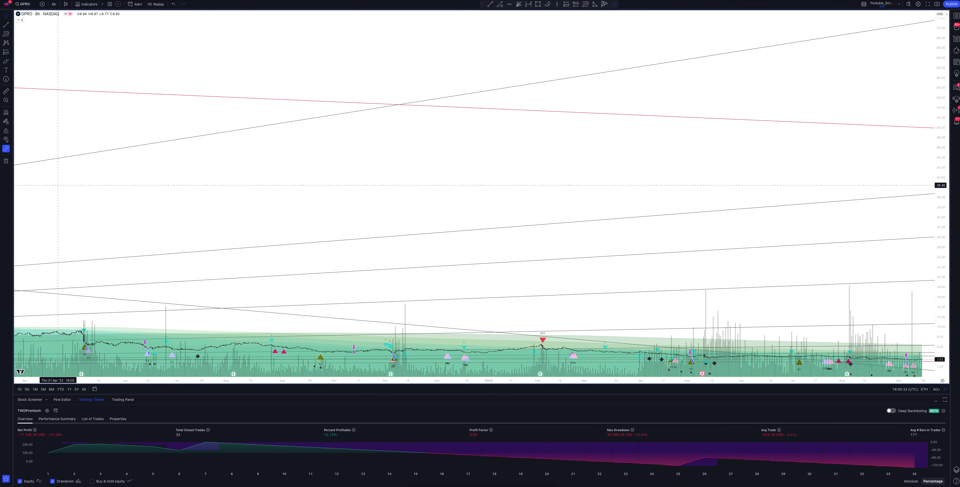
# Step: Switch GPRO back to the 1-hour timeframe and restore the eight-chart multi-timeframe grid
pyautogui.click(53, 4)
pyautogui.click(57, 130)
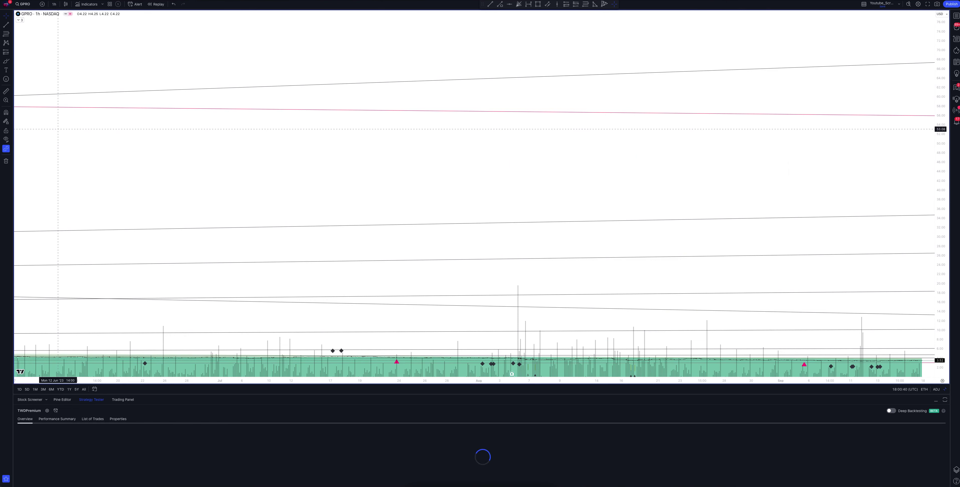
pyautogui.click(945, 389)
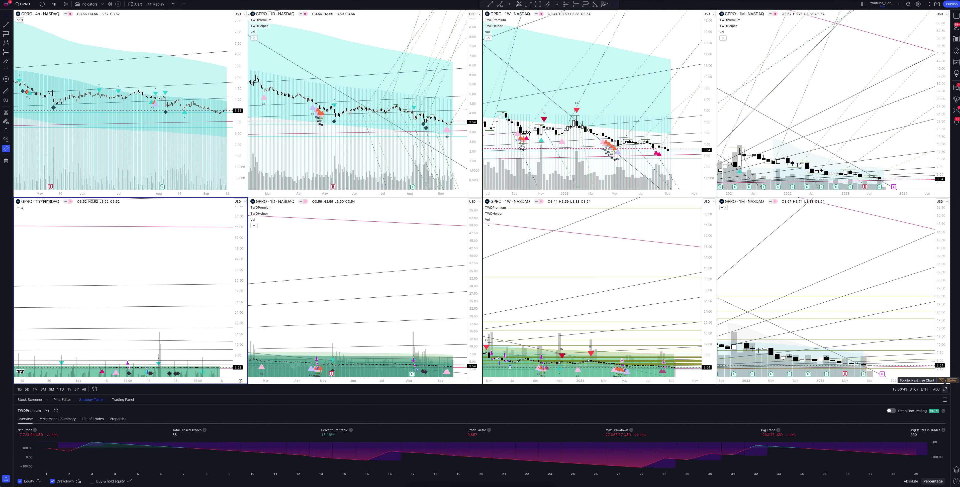